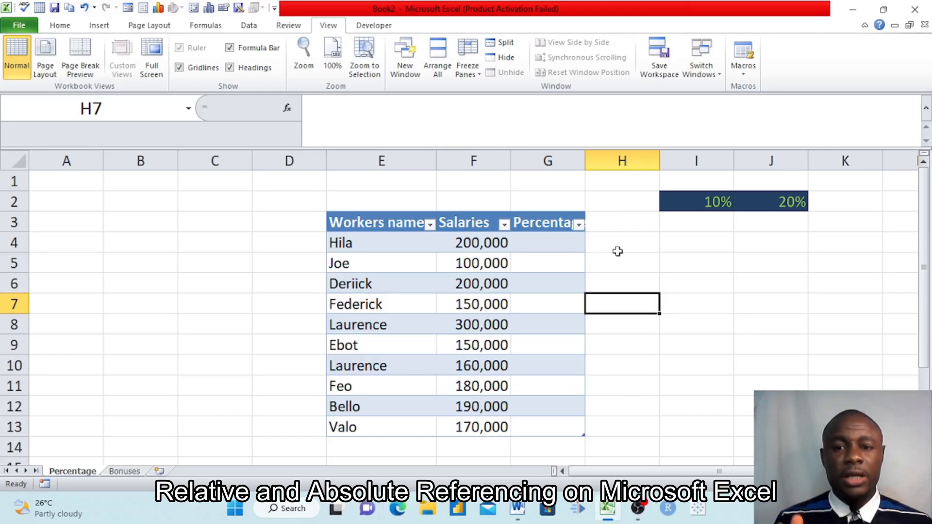
Examine the worker table's name, Salaries and Percentages headers and the first three salaries.
{"action": "left_click", "coordinate": [249, 329]}
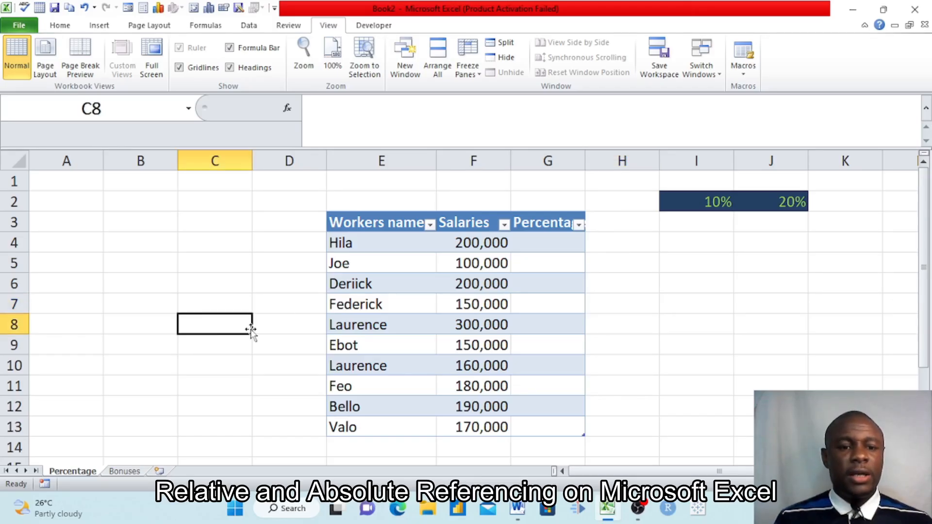
{"action": "left_click", "coordinate": [155, 411]}
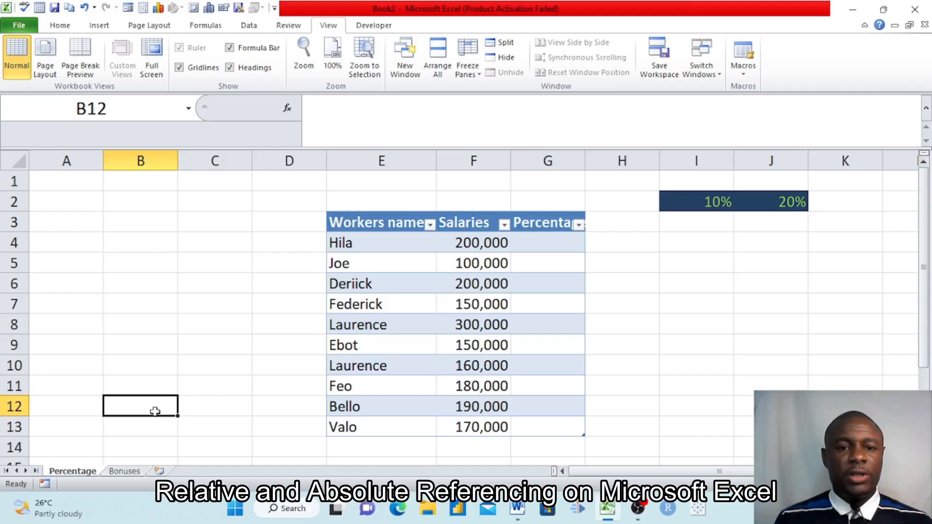
{"action": "left_click", "coordinate": [377, 226]}
{"action": "left_click", "coordinate": [479, 223]}
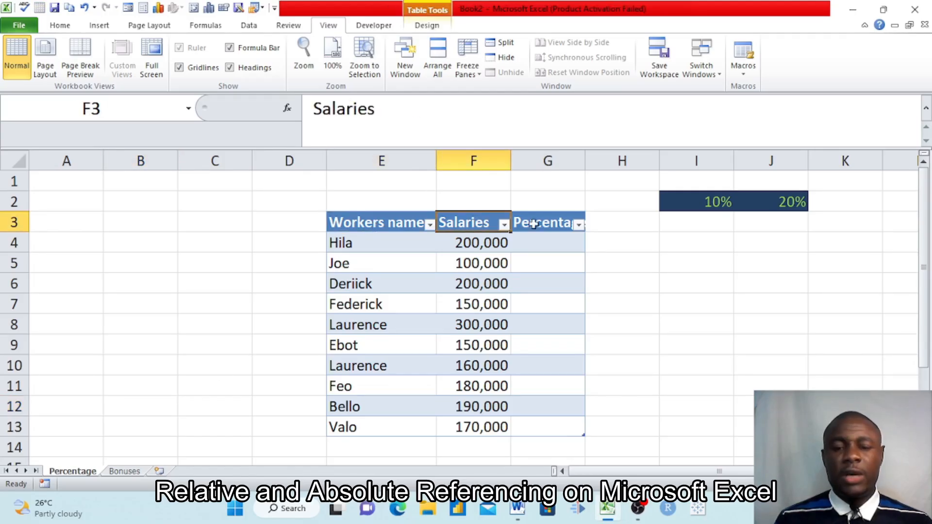
{"action": "left_click", "coordinate": [551, 226]}
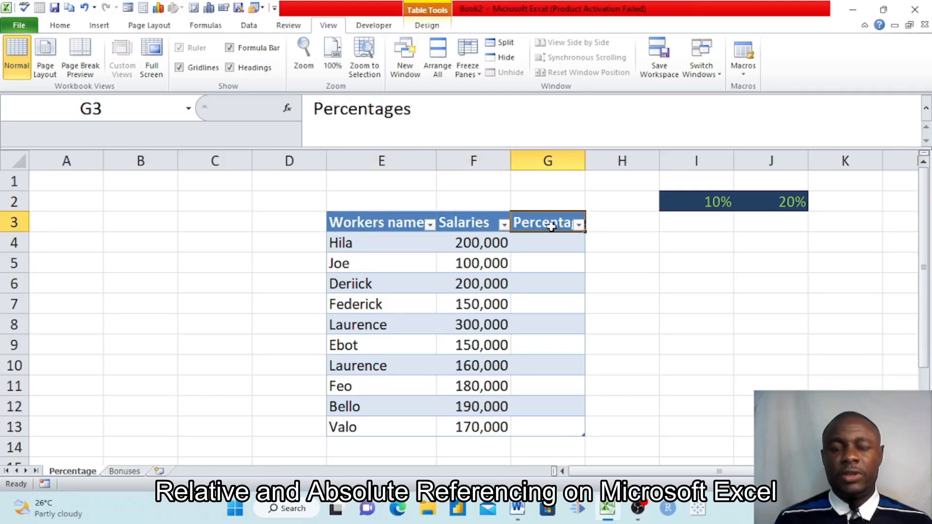
{"action": "left_click", "coordinate": [681, 237]}
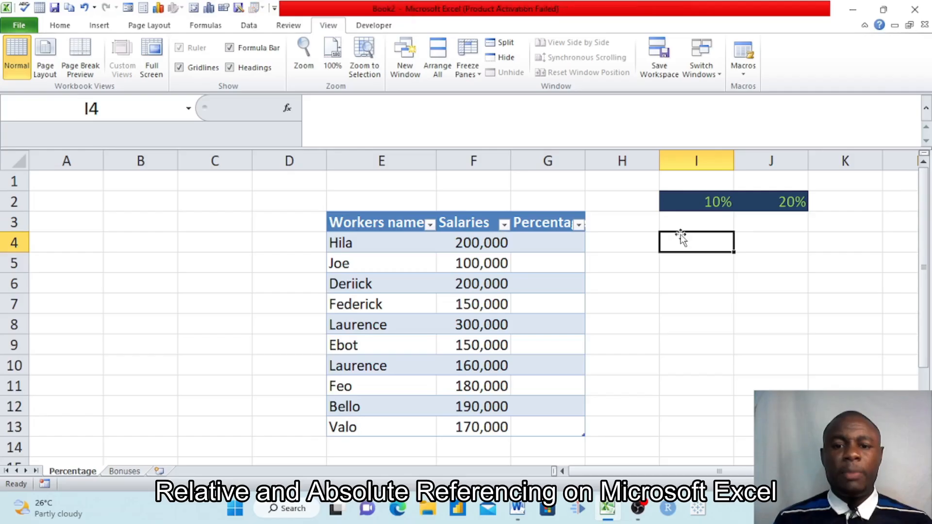
{"action": "left_click", "coordinate": [480, 245]}
{"action": "left_click", "coordinate": [467, 268]}
{"action": "left_click", "coordinate": [484, 286]}
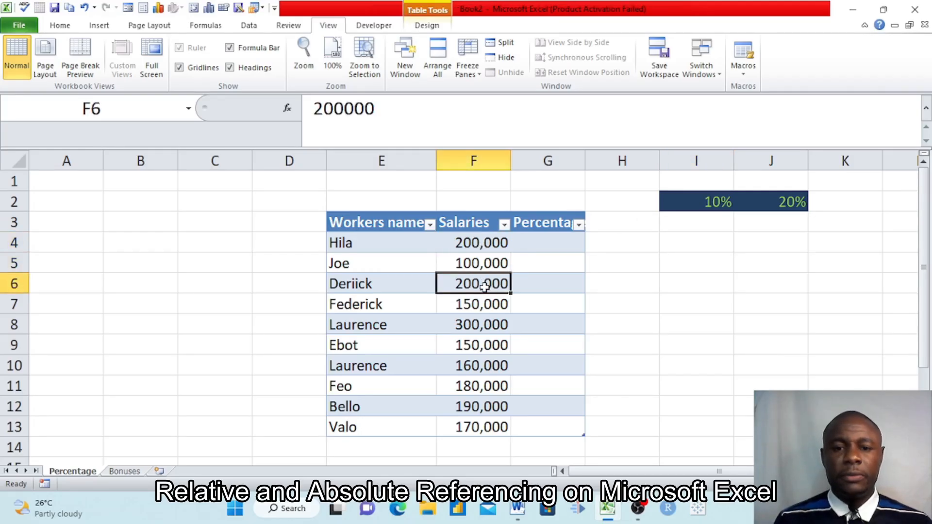
{"action": "left_click", "coordinate": [541, 242]}
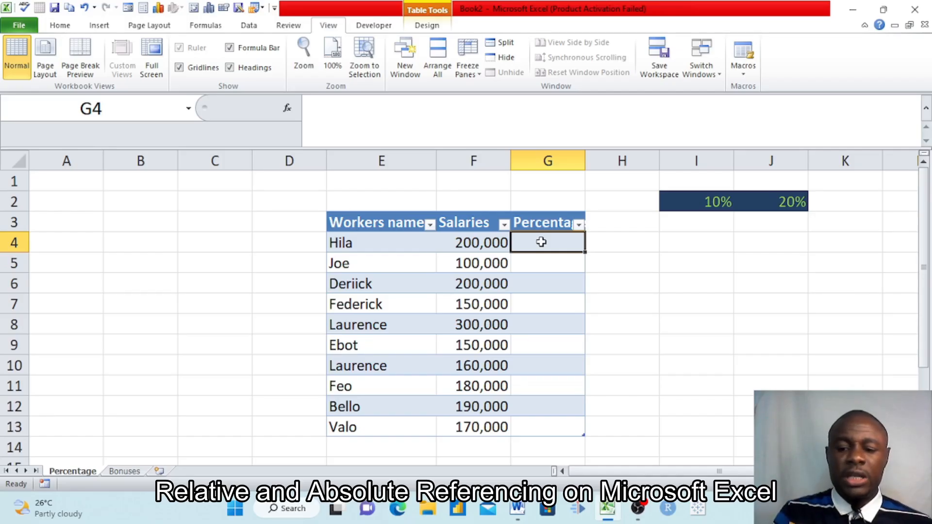
{"action": "type", "text": "=("}
{"action": "left_click", "coordinate": [473, 243]}
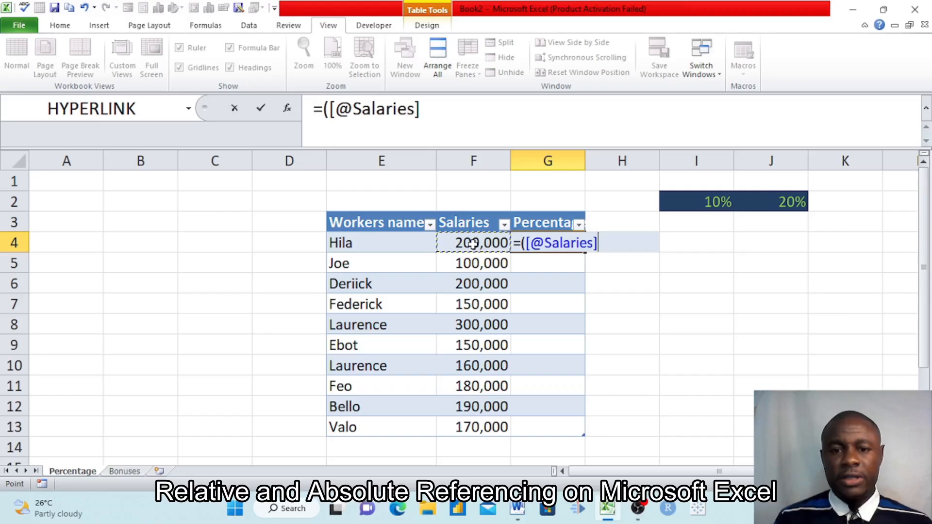
{"action": "type", "text": ")"}
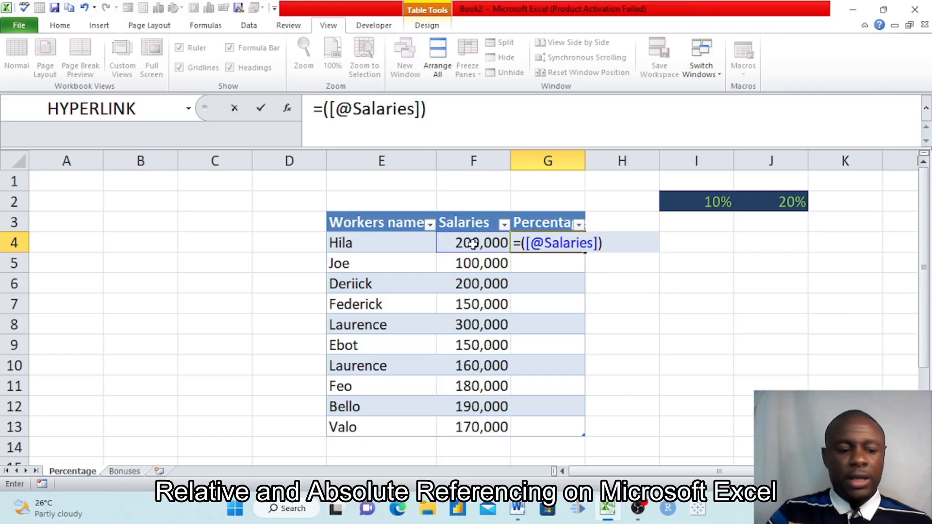
{"action": "type", "text": "*"}
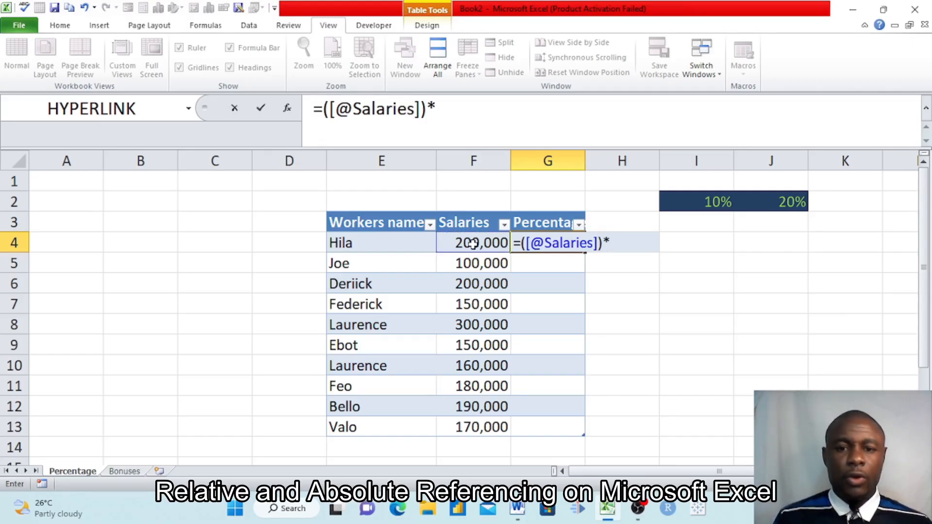
{"action": "left_click", "coordinate": [707, 204]}
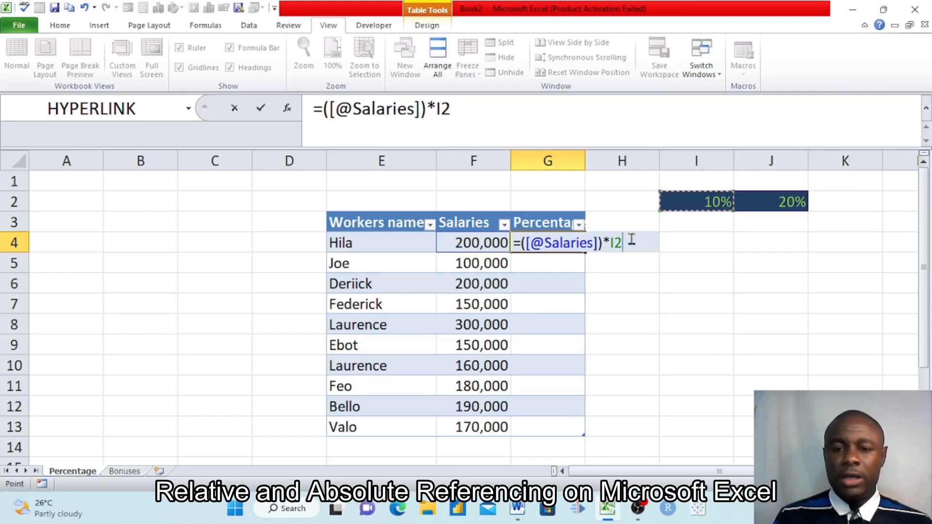
{"action": "key", "text": "Return"}
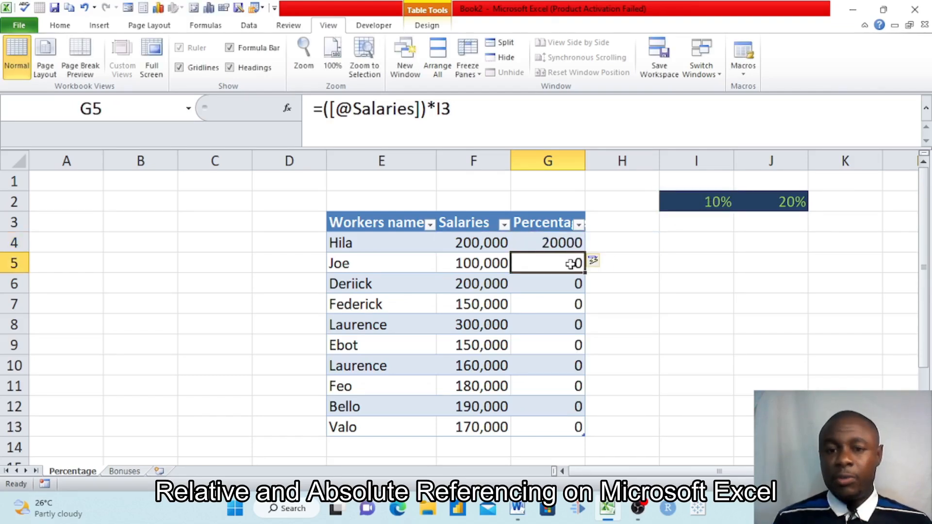
Compare the formulas in G4, G5 and G6 to see how the rate cell reference shifts down the column.
{"action": "left_click", "coordinate": [550, 244]}
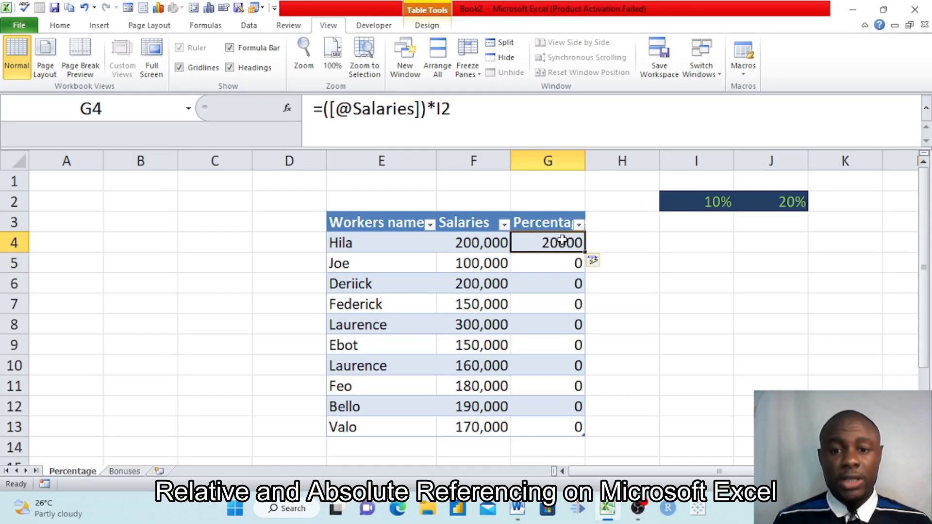
{"action": "left_click", "coordinate": [542, 263]}
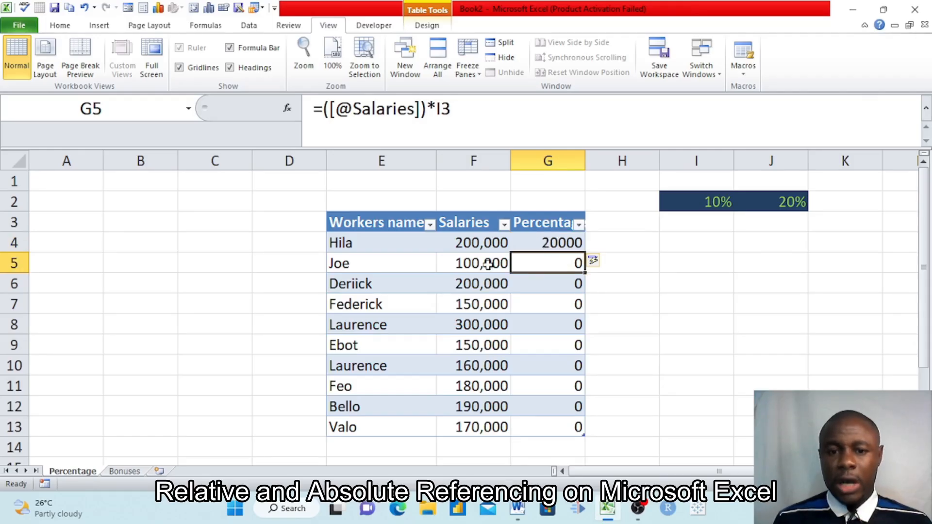
{"action": "left_click", "coordinate": [545, 275]}
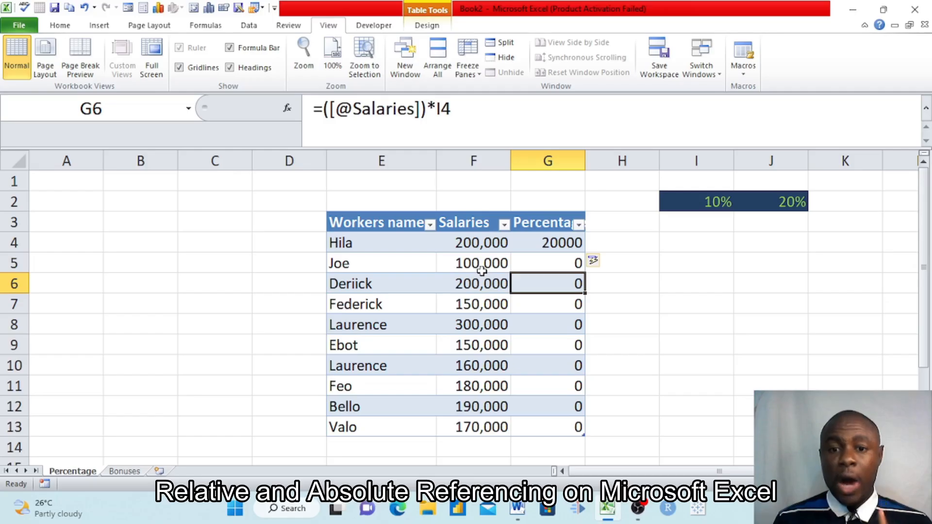
{"action": "left_click", "coordinate": [551, 248]}
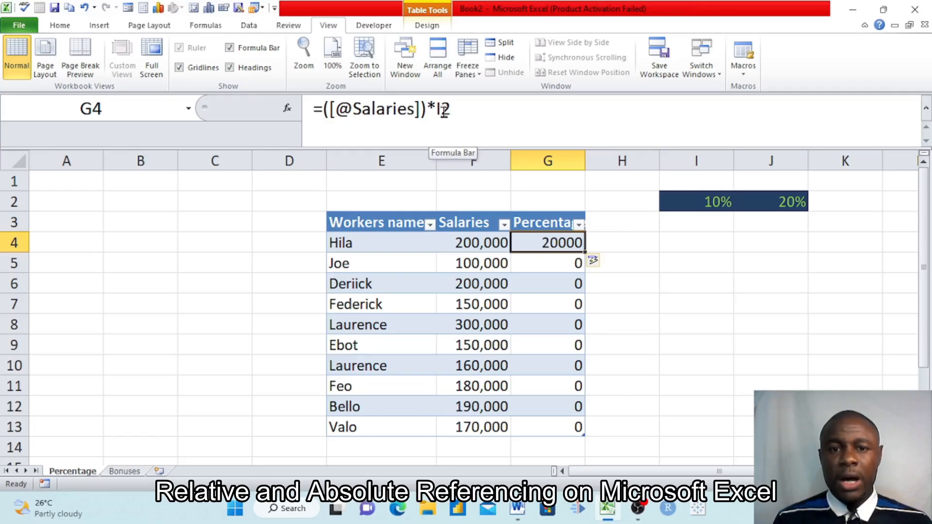
{"action": "left_click", "coordinate": [553, 261]}
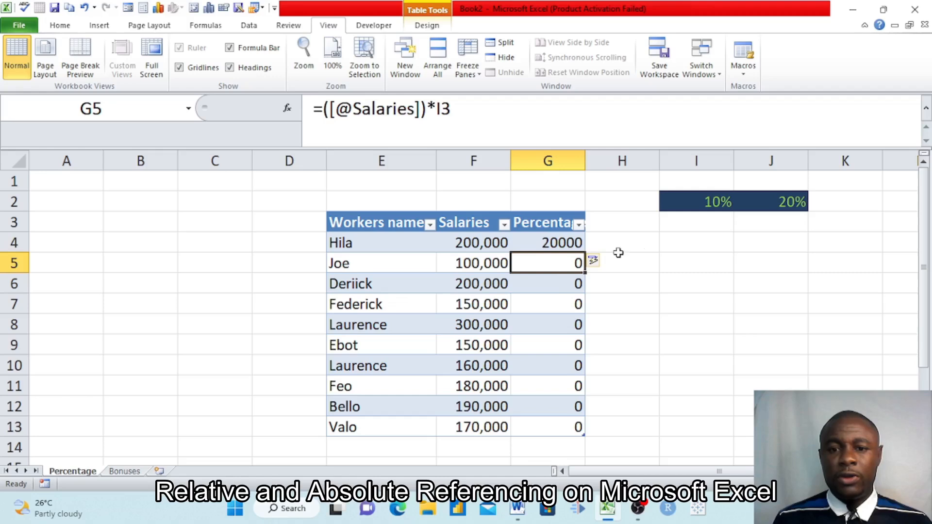
{"action": "left_click", "coordinate": [557, 283]}
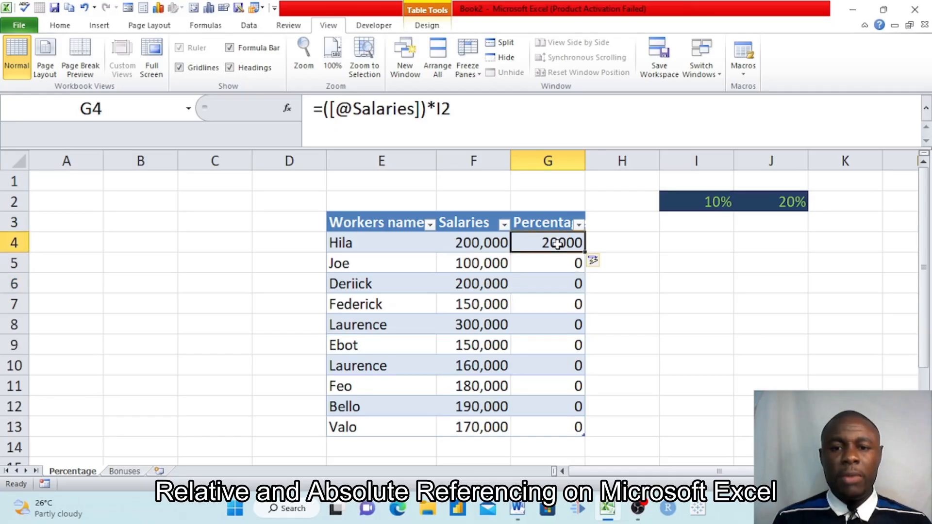
{"action": "double_click", "coordinate": [557, 244]}
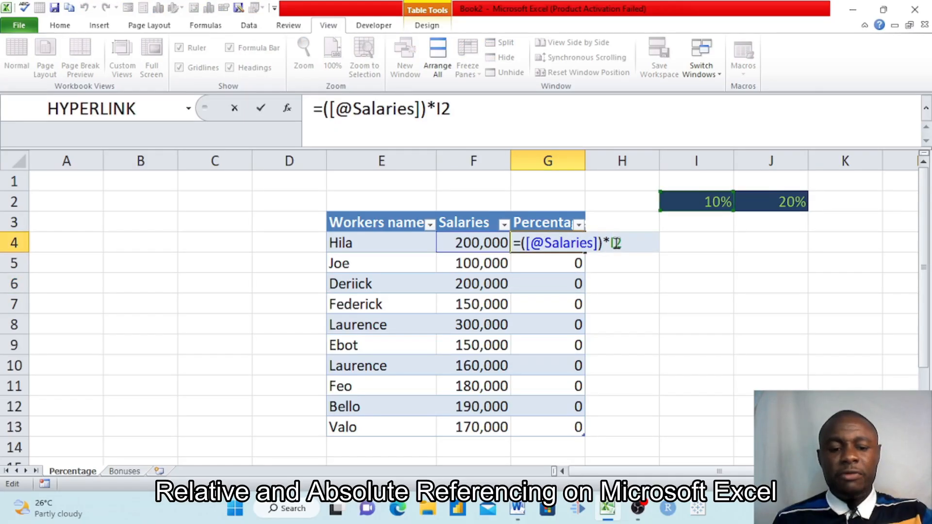
{"action": "key", "text": "F4"}
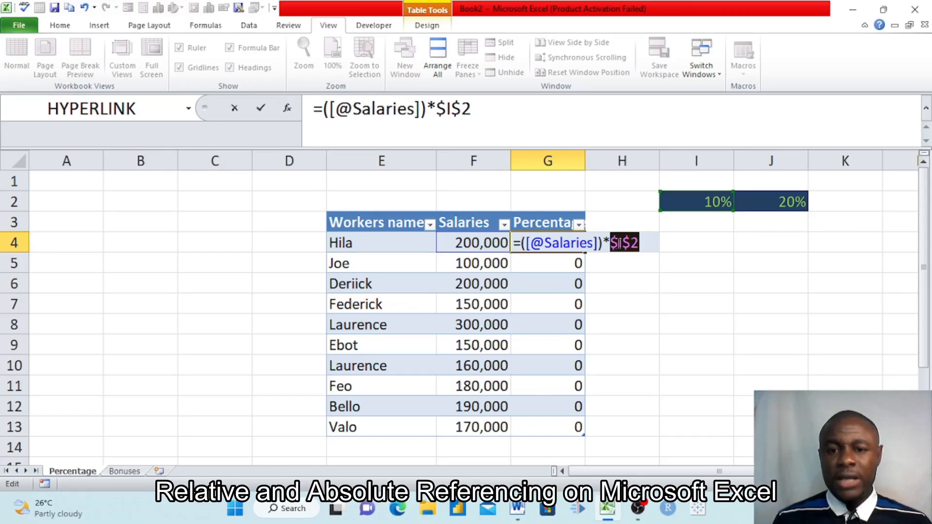
{"action": "left_click", "coordinate": [617, 243]}
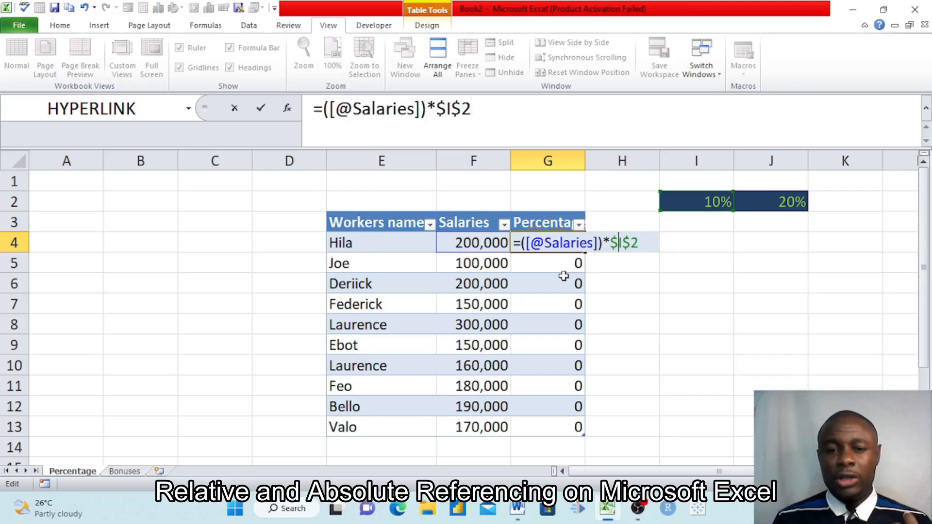
{"action": "key", "text": "Return"}
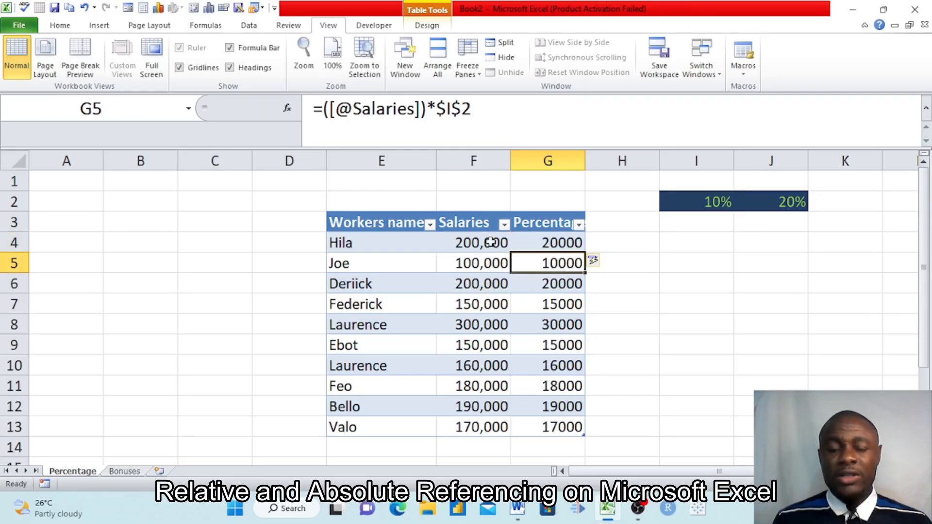
Check the formulas in the Percentages column from G4 down to G11 for the fixed rate reference.
{"action": "left_click", "coordinate": [538, 243]}
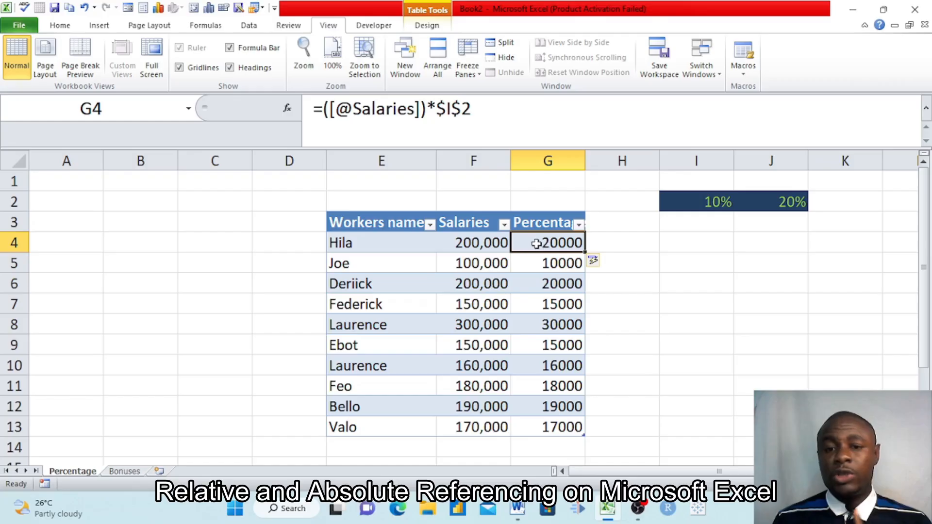
{"action": "left_click", "coordinate": [538, 264]}
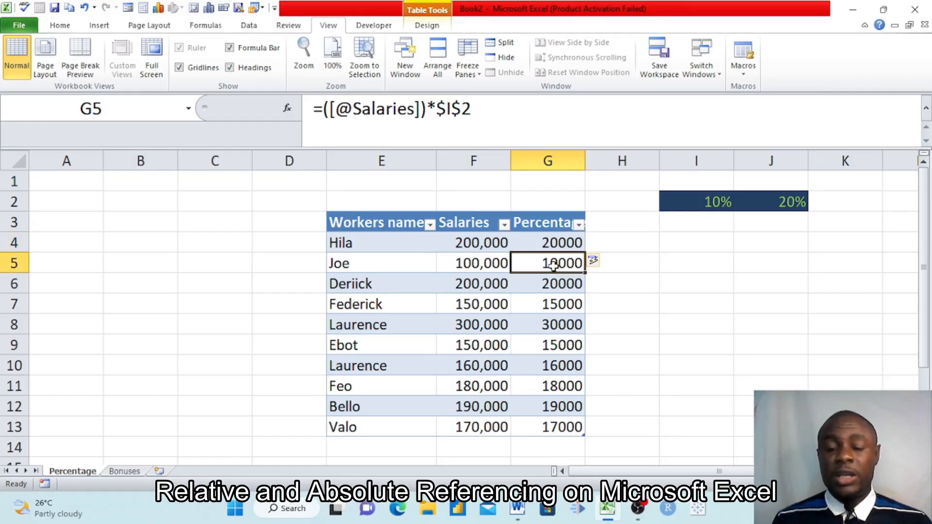
{"action": "left_click", "coordinate": [545, 287]}
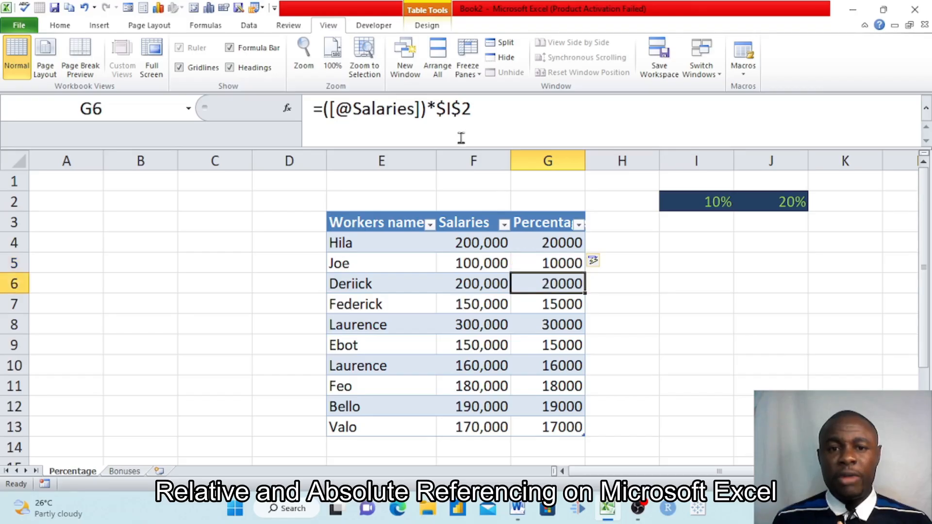
{"action": "left_click", "coordinate": [547, 301]}
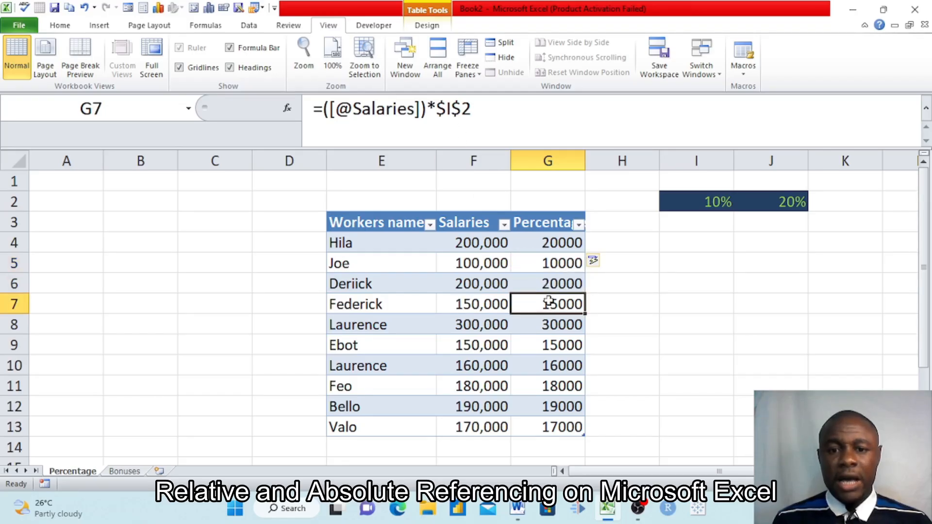
{"action": "left_click", "coordinate": [553, 323]}
{"action": "left_click", "coordinate": [553, 344]}
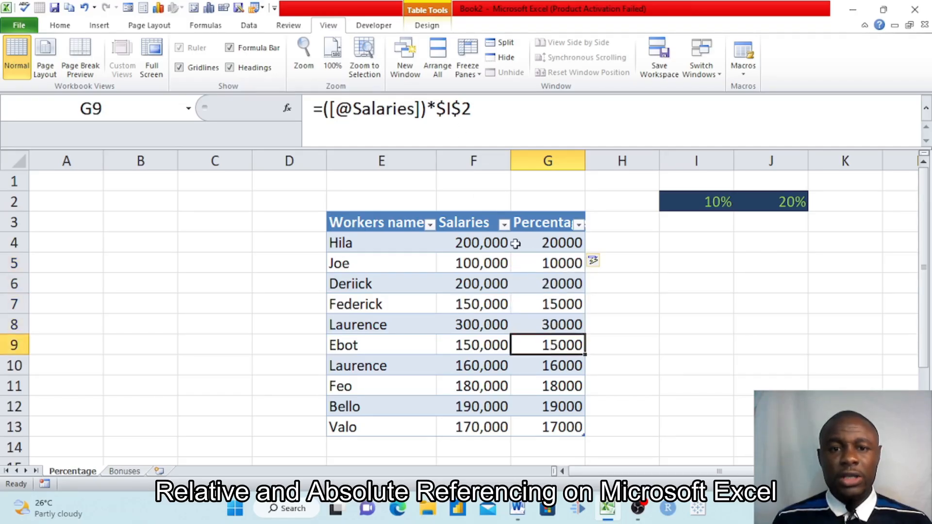
{"action": "left_click", "coordinate": [547, 367]}
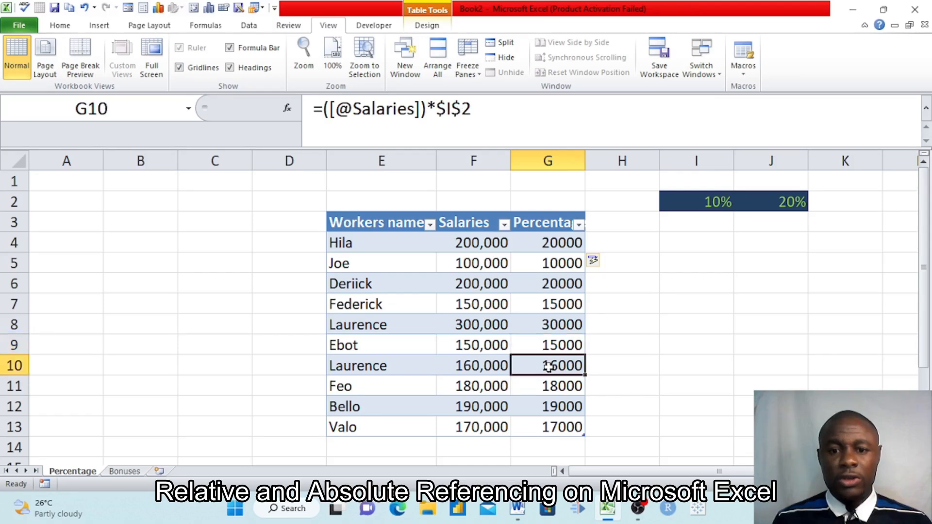
{"action": "left_click", "coordinate": [557, 386]}
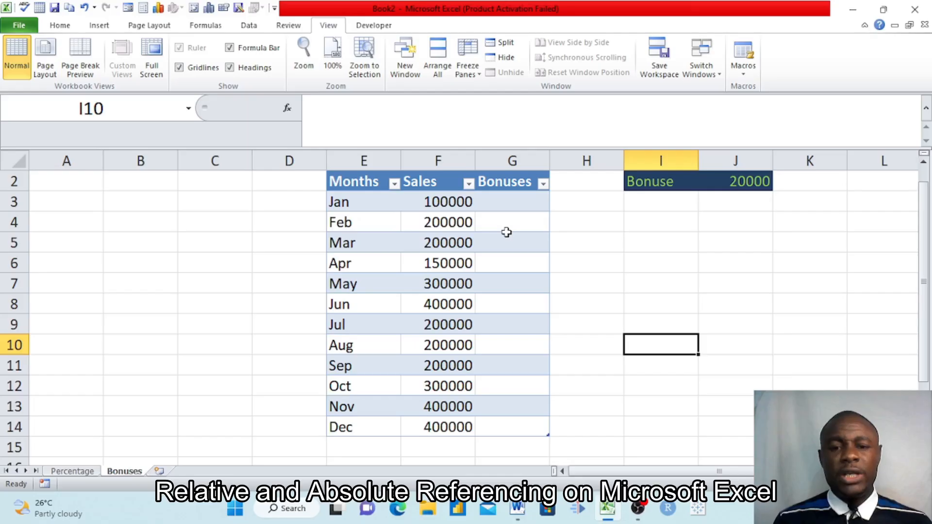
{"action": "scroll", "coordinate": [506, 232], "scroll_direction": "up", "scroll_amount": 1}
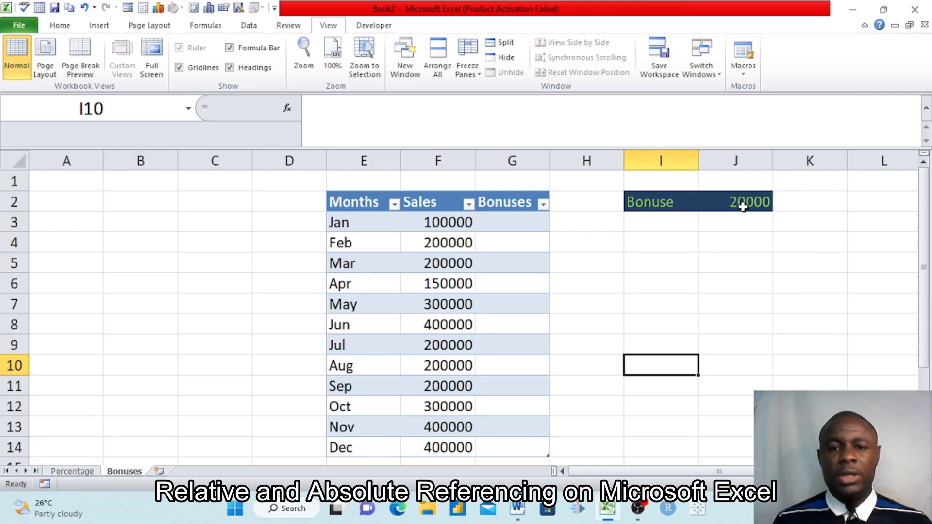
{"action": "left_click", "coordinate": [515, 222]}
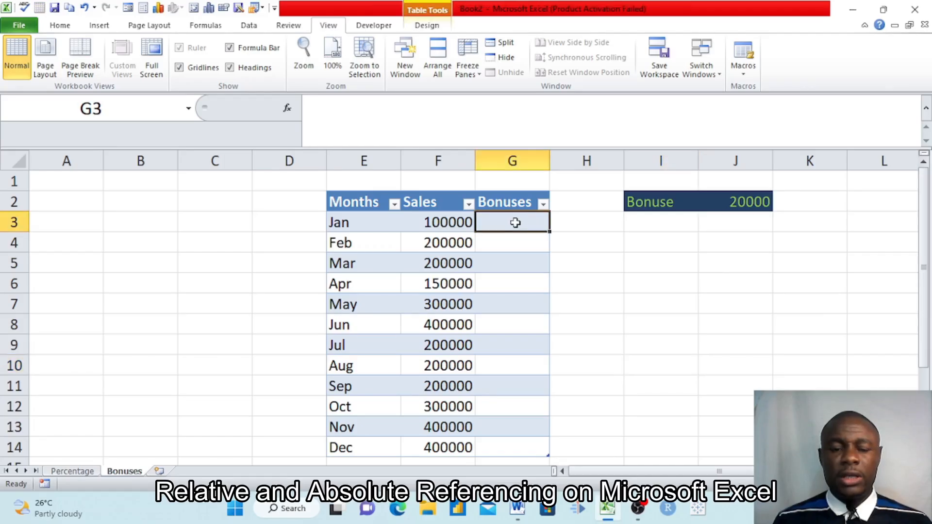
{"action": "type", "text": "="}
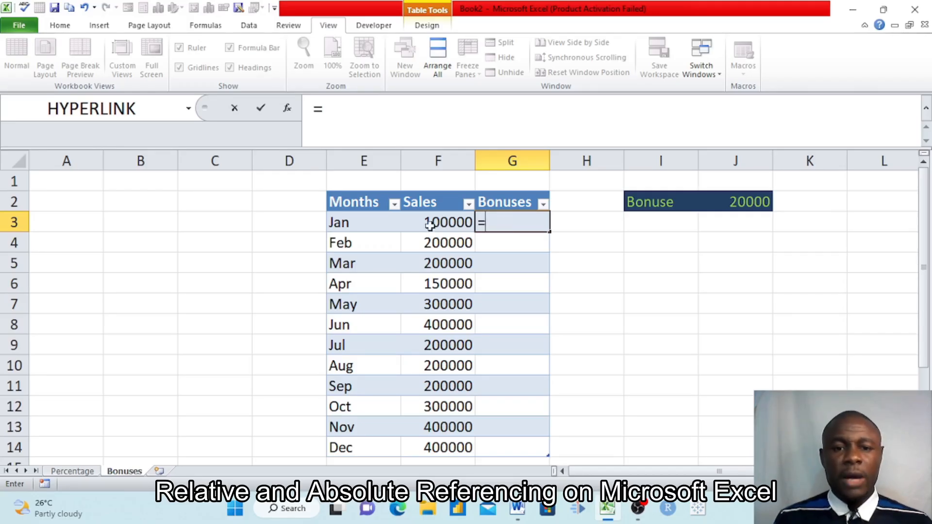
{"action": "left_click", "coordinate": [445, 222]}
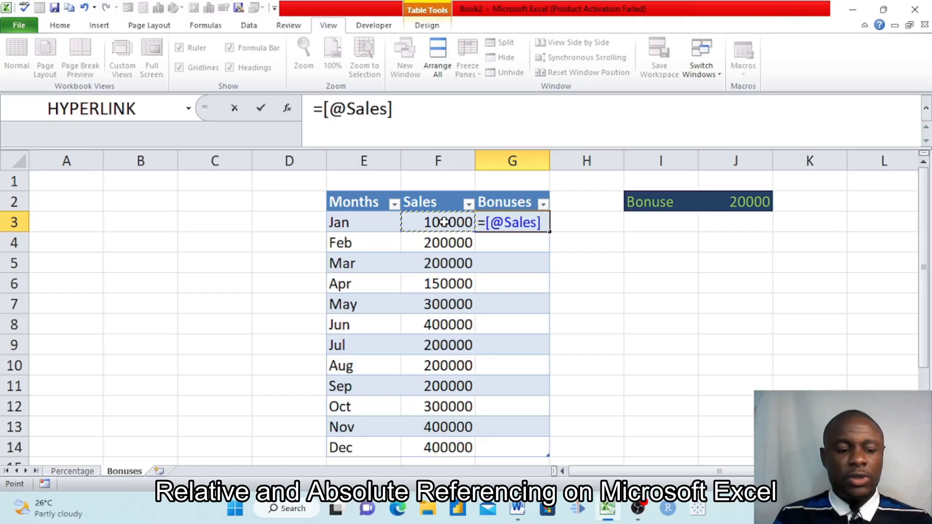
{"action": "type", "text": "+"}
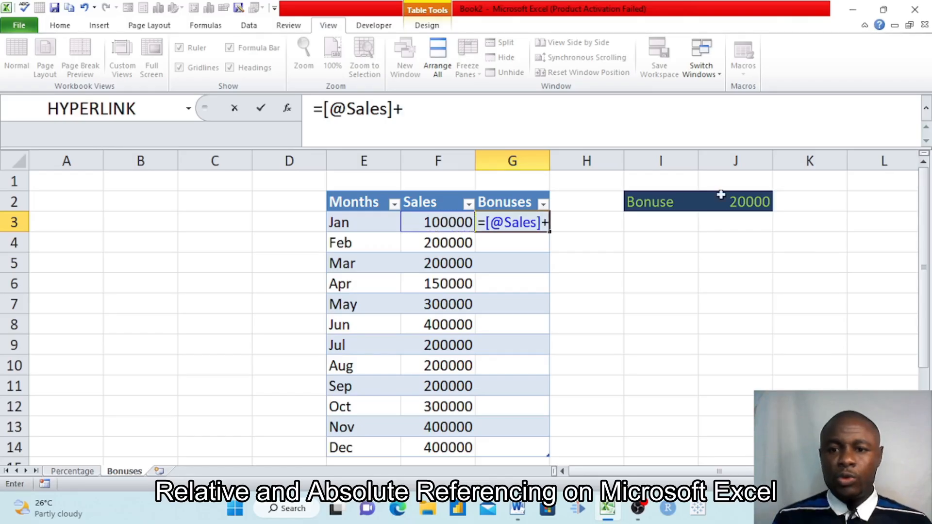
{"action": "left_click", "coordinate": [734, 202]}
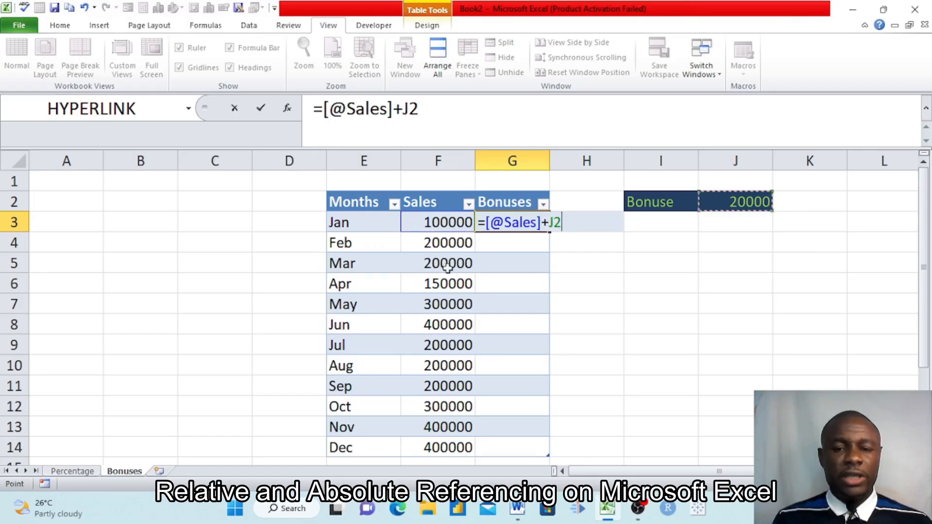
{"action": "key", "text": "Return"}
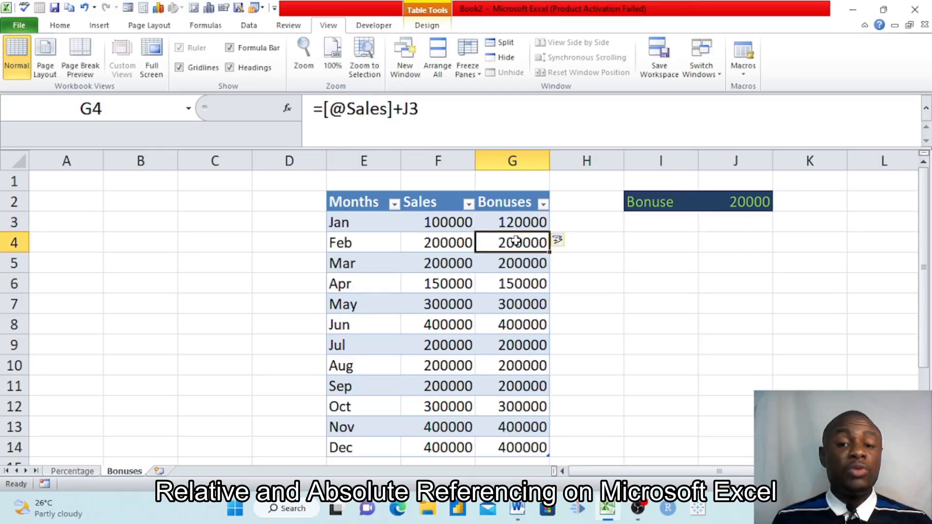
Compare the Sales and Bonuses cells row by row from January to May, checking which bonus cell each formula references.
{"action": "left_click", "coordinate": [506, 221]}
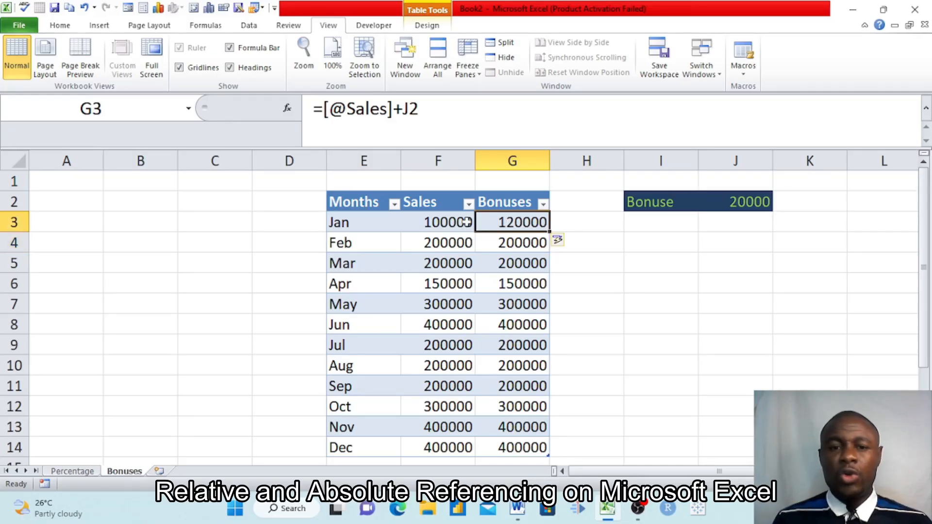
{"action": "left_click", "coordinate": [444, 221]}
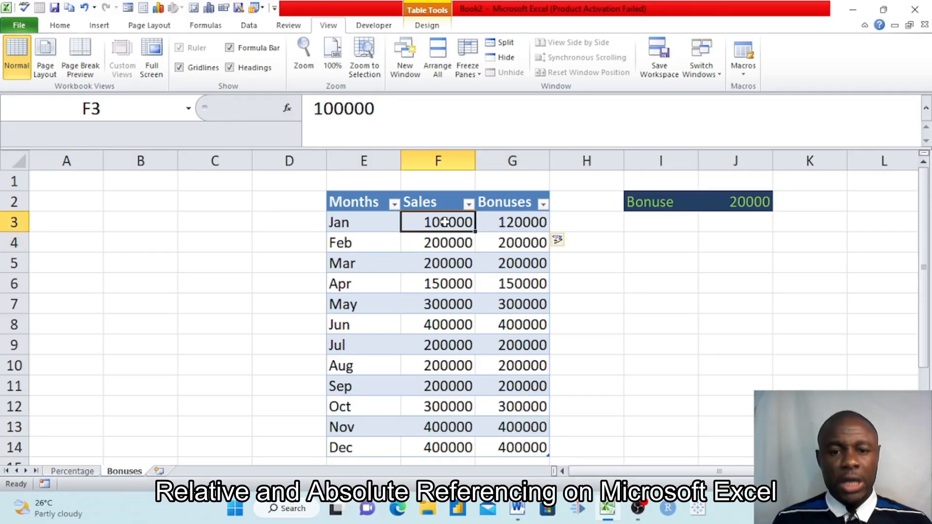
{"action": "left_click", "coordinate": [505, 241]}
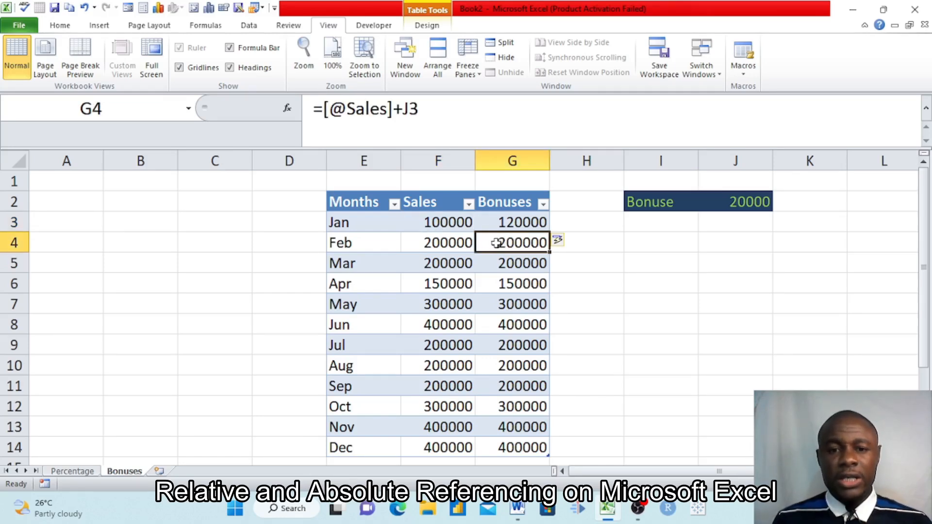
{"action": "left_click", "coordinate": [444, 244]}
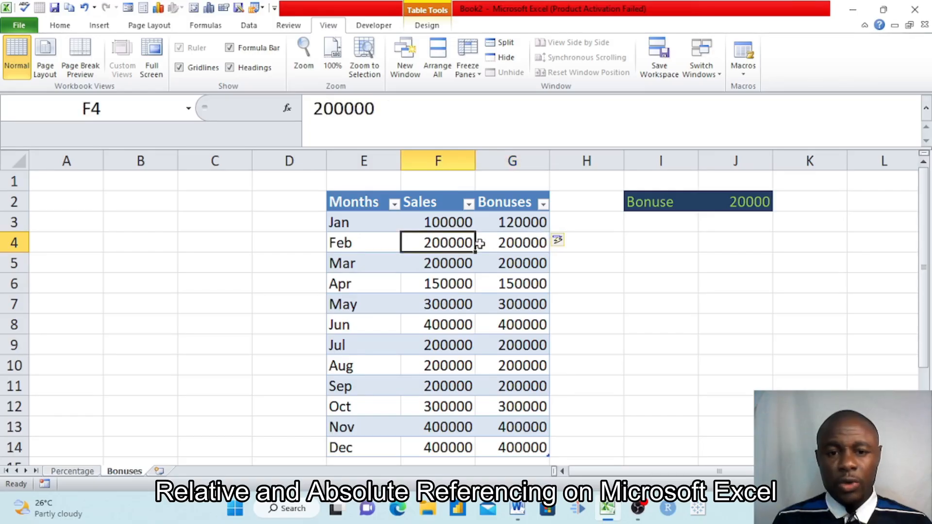
{"action": "left_click", "coordinate": [499, 242]}
{"action": "left_click", "coordinate": [447, 266]}
{"action": "left_click", "coordinate": [502, 266]}
{"action": "left_click", "coordinate": [447, 285]}
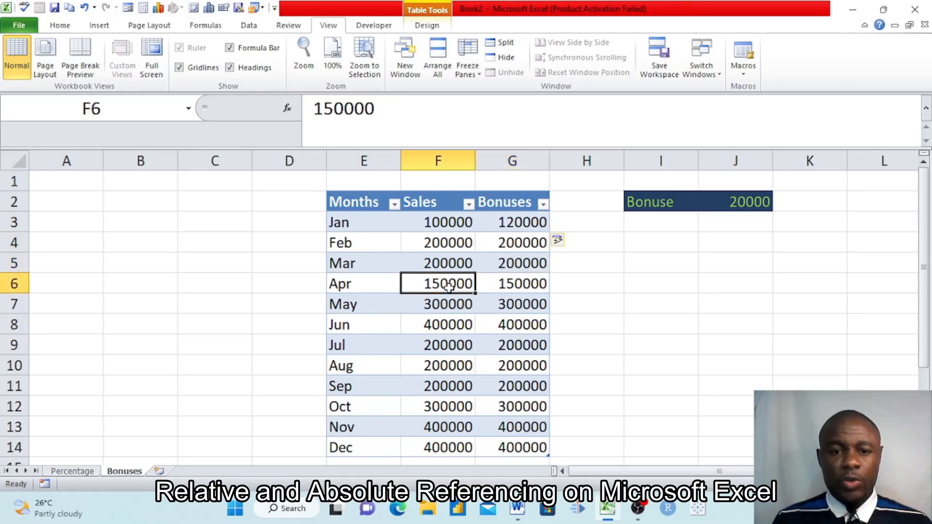
{"action": "left_click", "coordinate": [520, 286]}
{"action": "left_click", "coordinate": [461, 304]}
{"action": "left_click", "coordinate": [515, 306]}
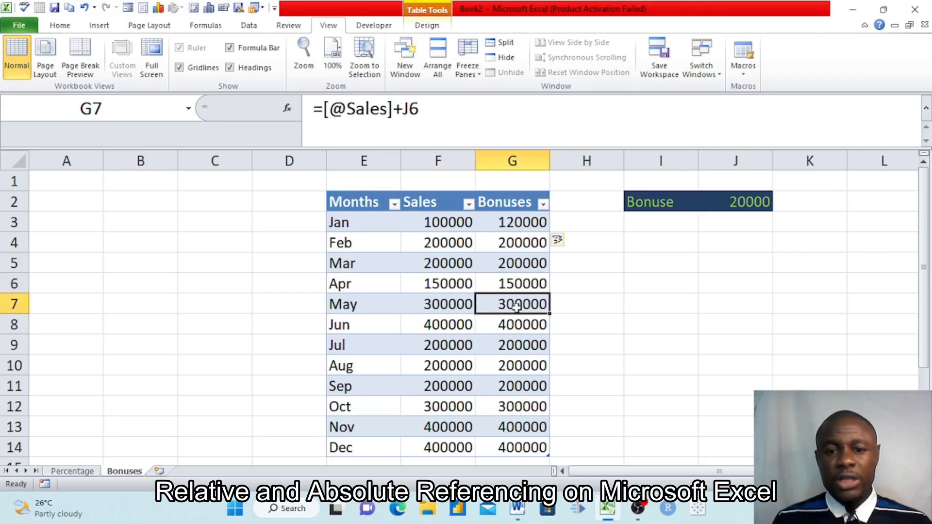
{"action": "left_click", "coordinate": [522, 225]}
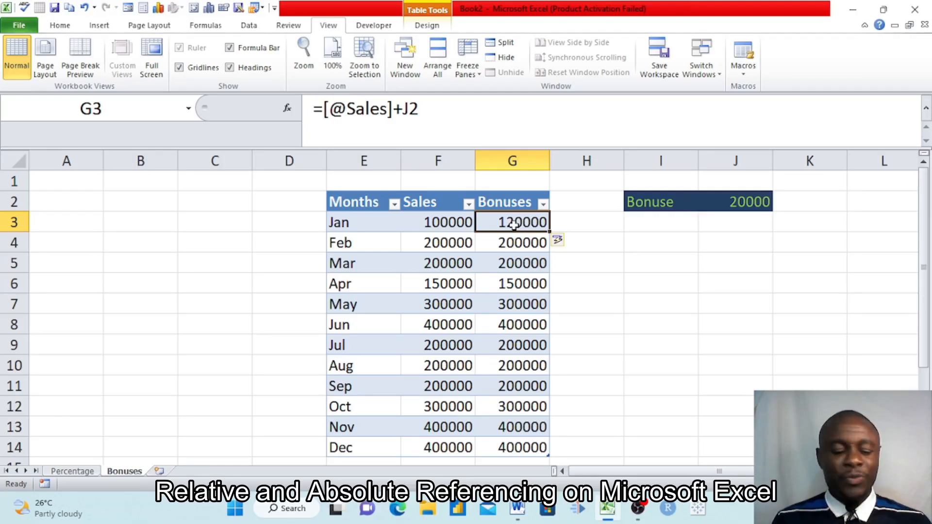
{"action": "double_click", "coordinate": [514, 224]}
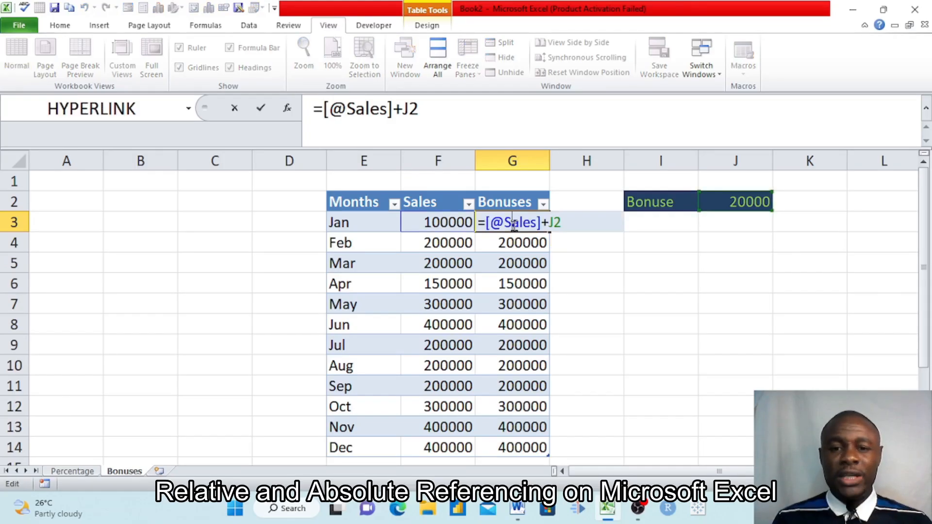
{"action": "left_click", "coordinate": [556, 223]}
{"action": "type", "text": "$"}
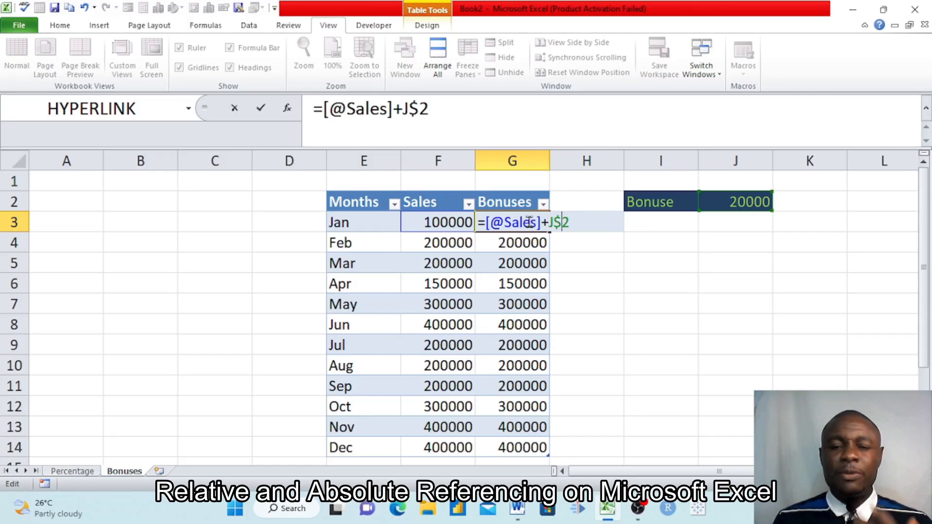
{"action": "key", "text": "Return"}
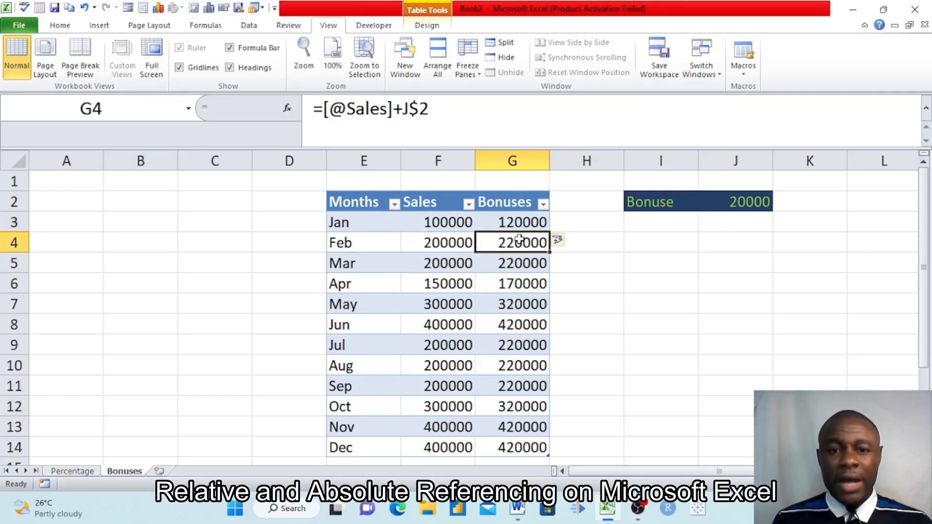
Check the Bonuses formulas against the Sales values from February to June for the fixed bonus row reference.
{"action": "left_click", "coordinate": [514, 266]}
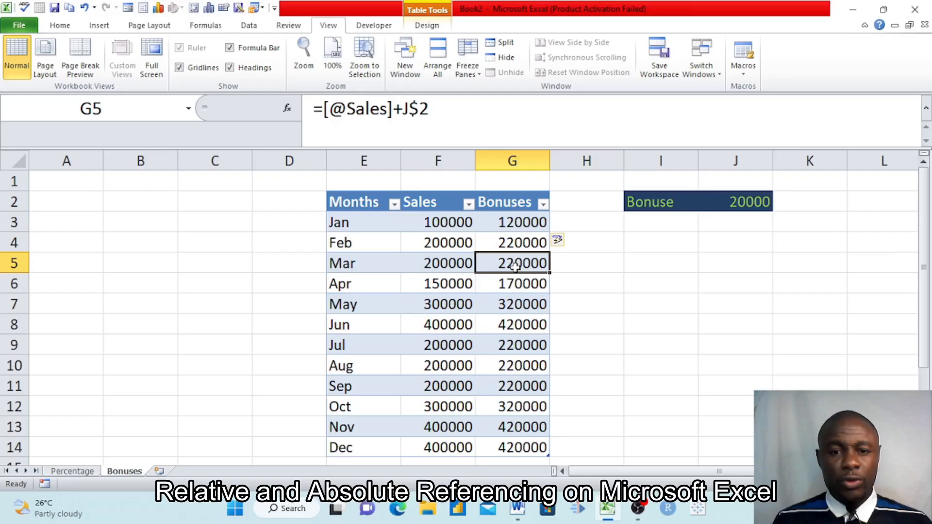
{"action": "left_click", "coordinate": [443, 241]}
{"action": "left_click", "coordinate": [516, 240]}
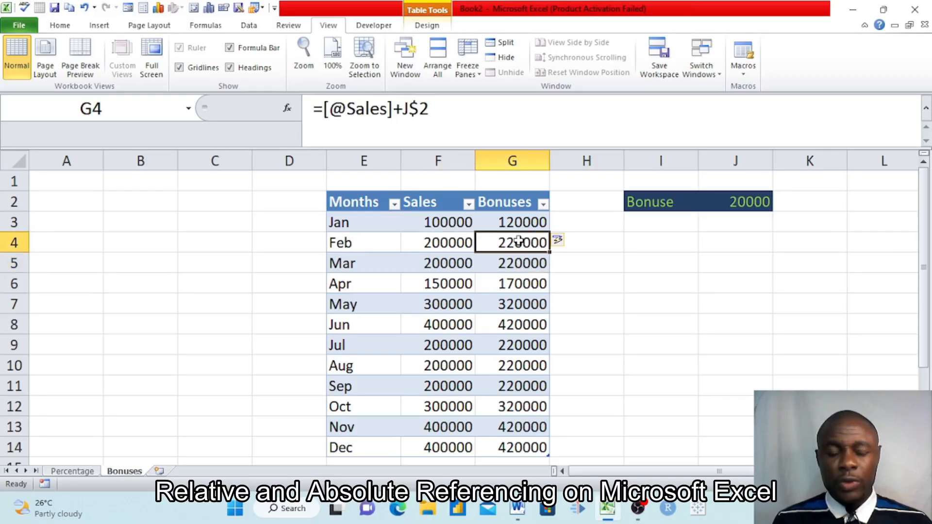
{"action": "left_click", "coordinate": [456, 263]}
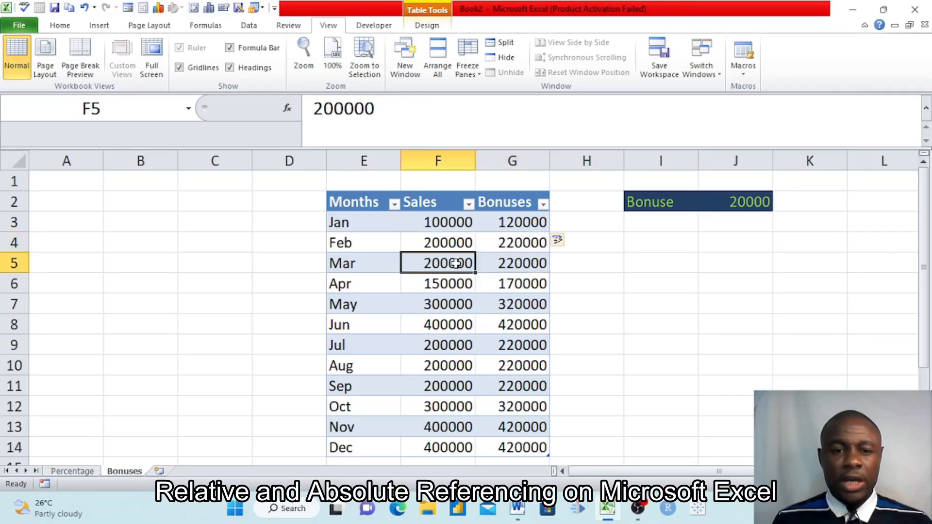
{"action": "left_click", "coordinate": [511, 264]}
{"action": "left_click", "coordinate": [440, 282]}
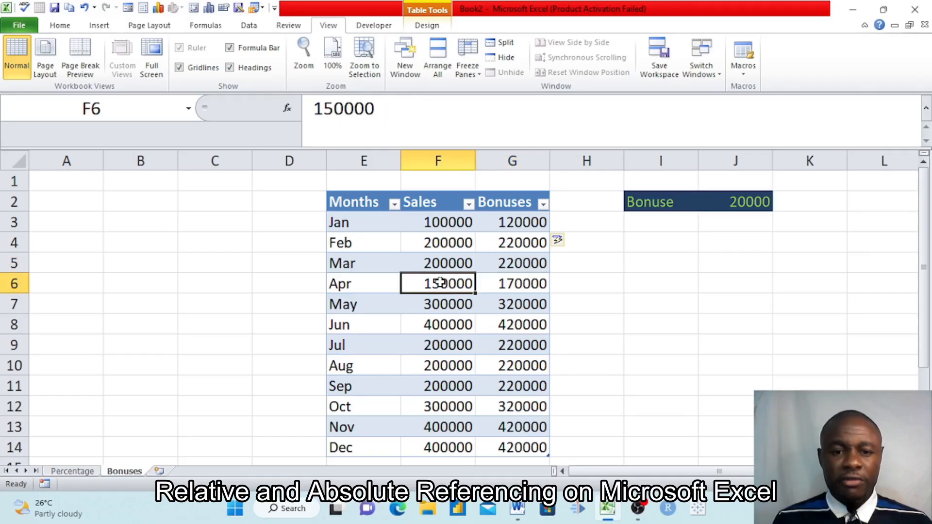
{"action": "left_click", "coordinate": [522, 284]}
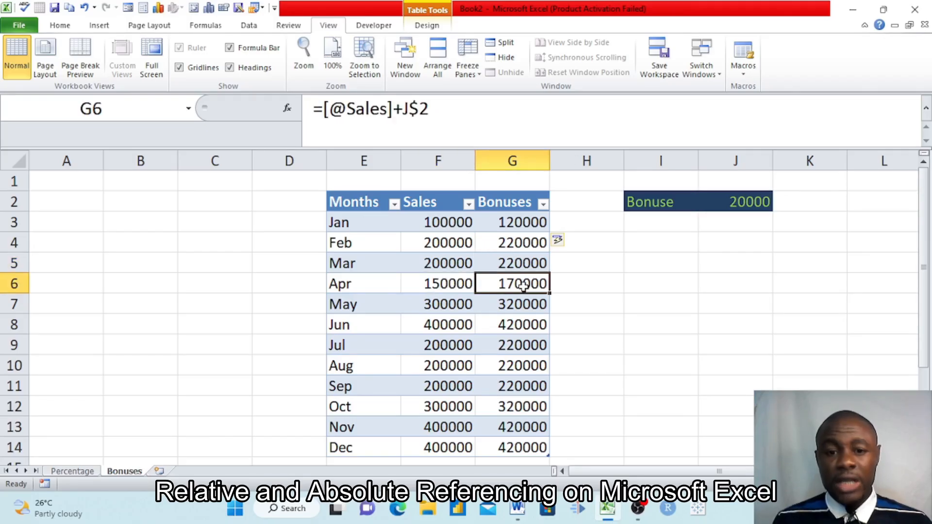
{"action": "left_click", "coordinate": [453, 308]}
{"action": "left_click", "coordinate": [520, 303]}
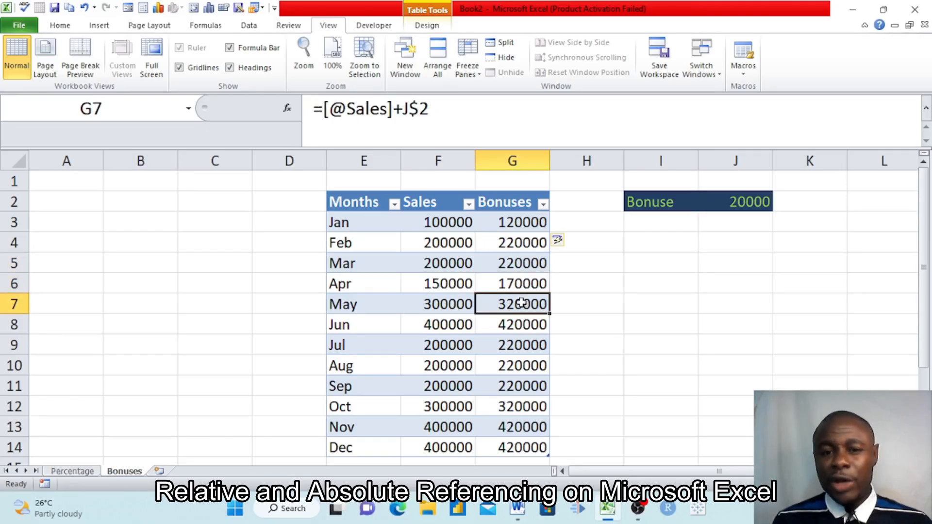
{"action": "left_click", "coordinate": [457, 325]}
{"action": "left_click", "coordinate": [518, 324]}
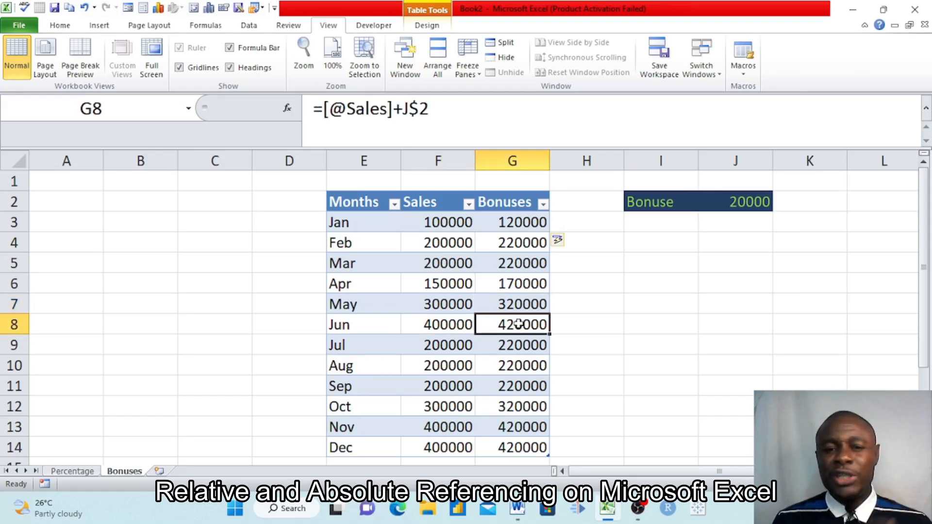